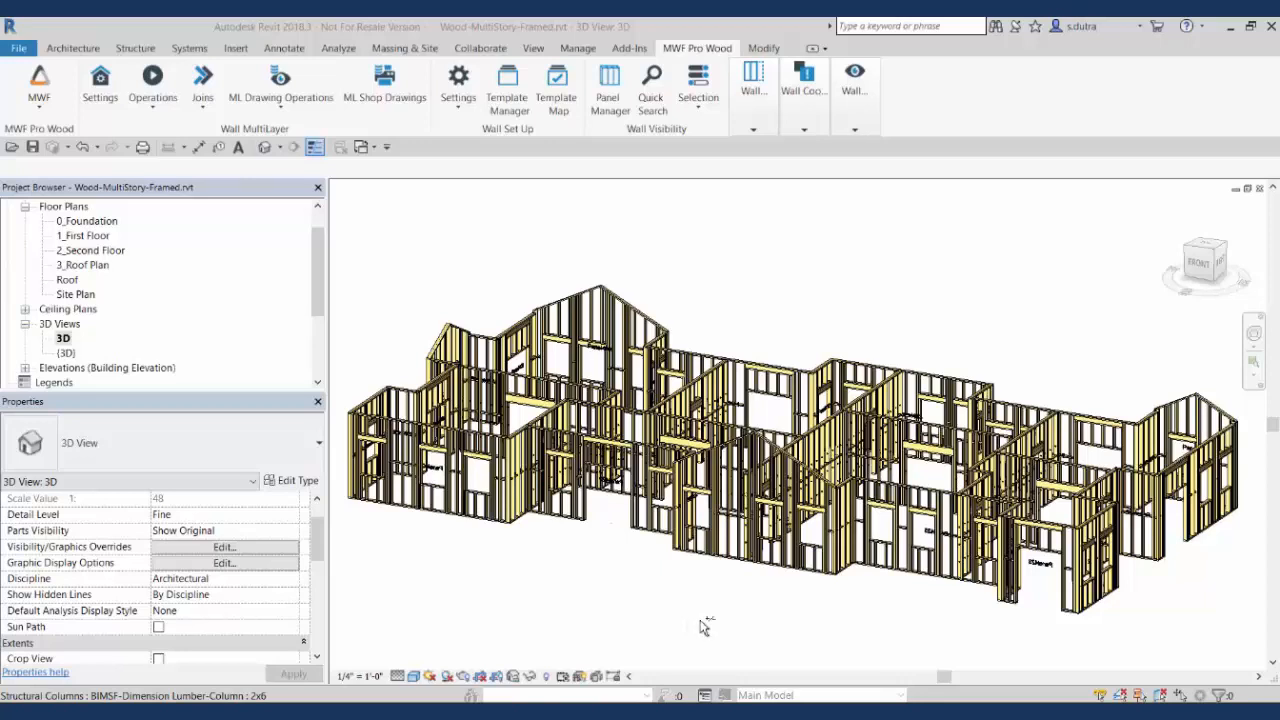
- Duplicate the 3D view of the framed model without detailing
{"action": "left_click", "coordinate": [64, 339]}
{"action": "right_click", "coordinate": [64, 339]}
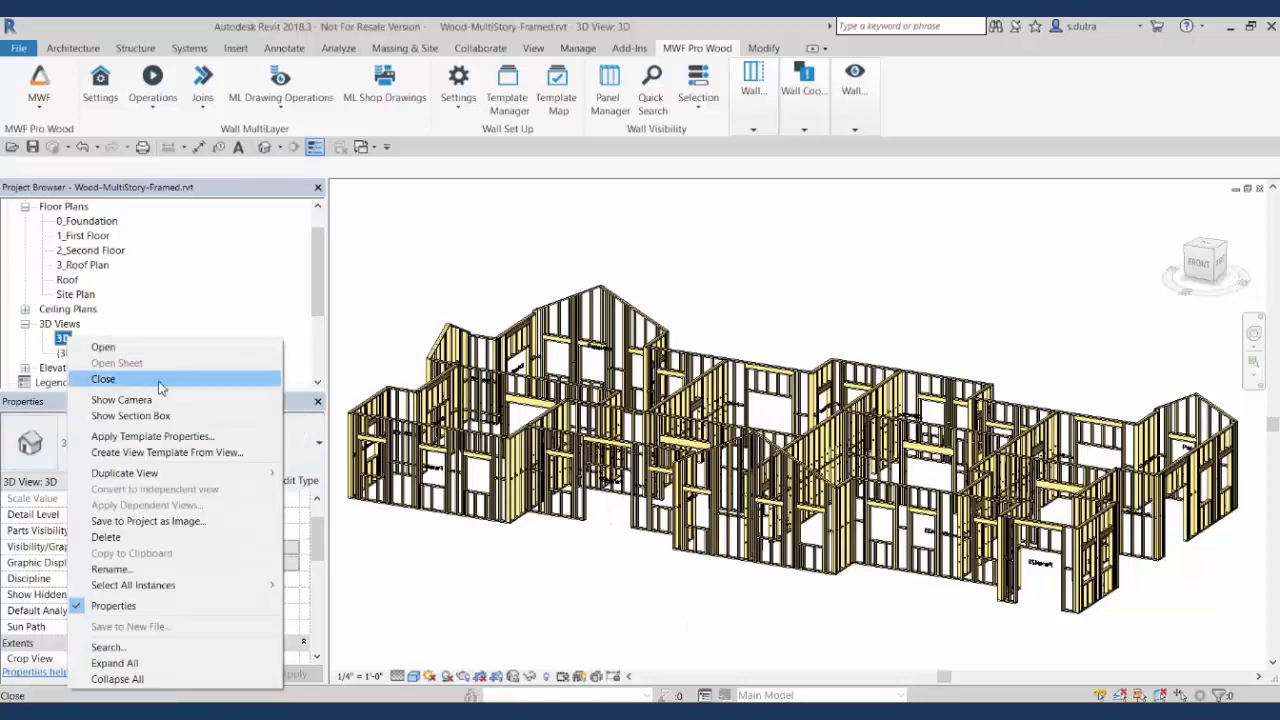
{"action": "mouse_move", "coordinate": [226, 477]}
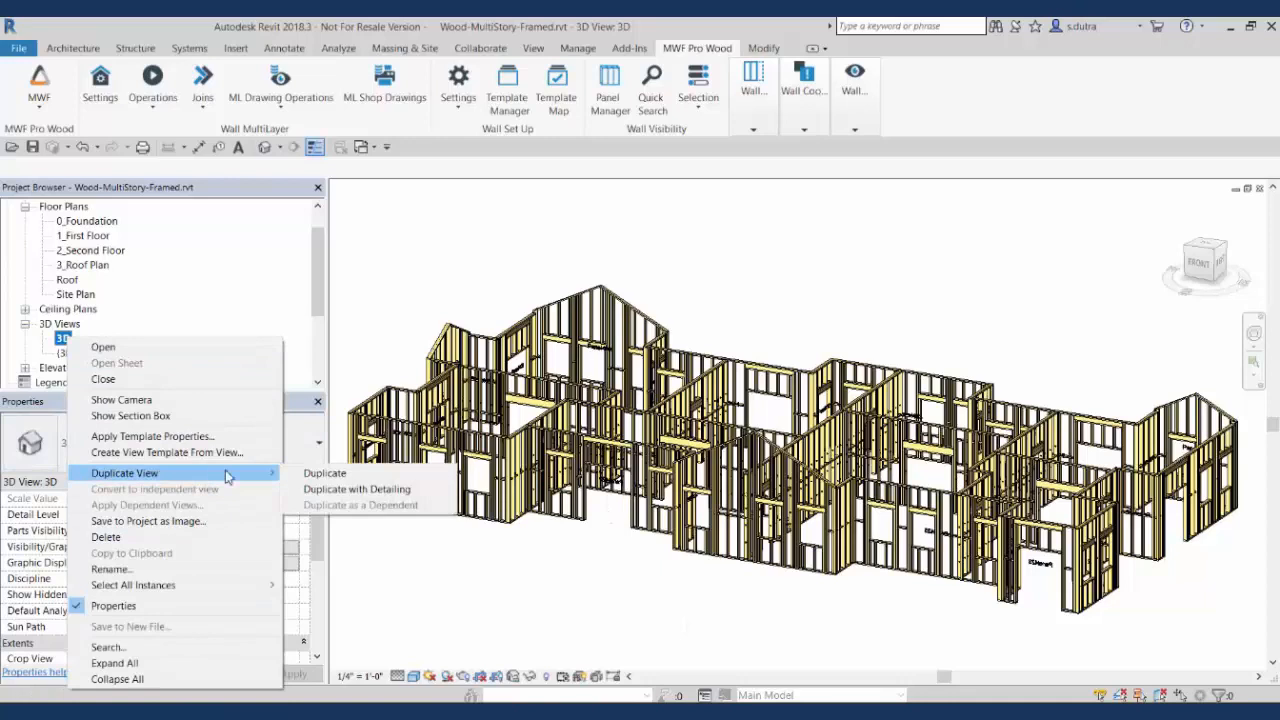
{"action": "left_click", "coordinate": [310, 476]}
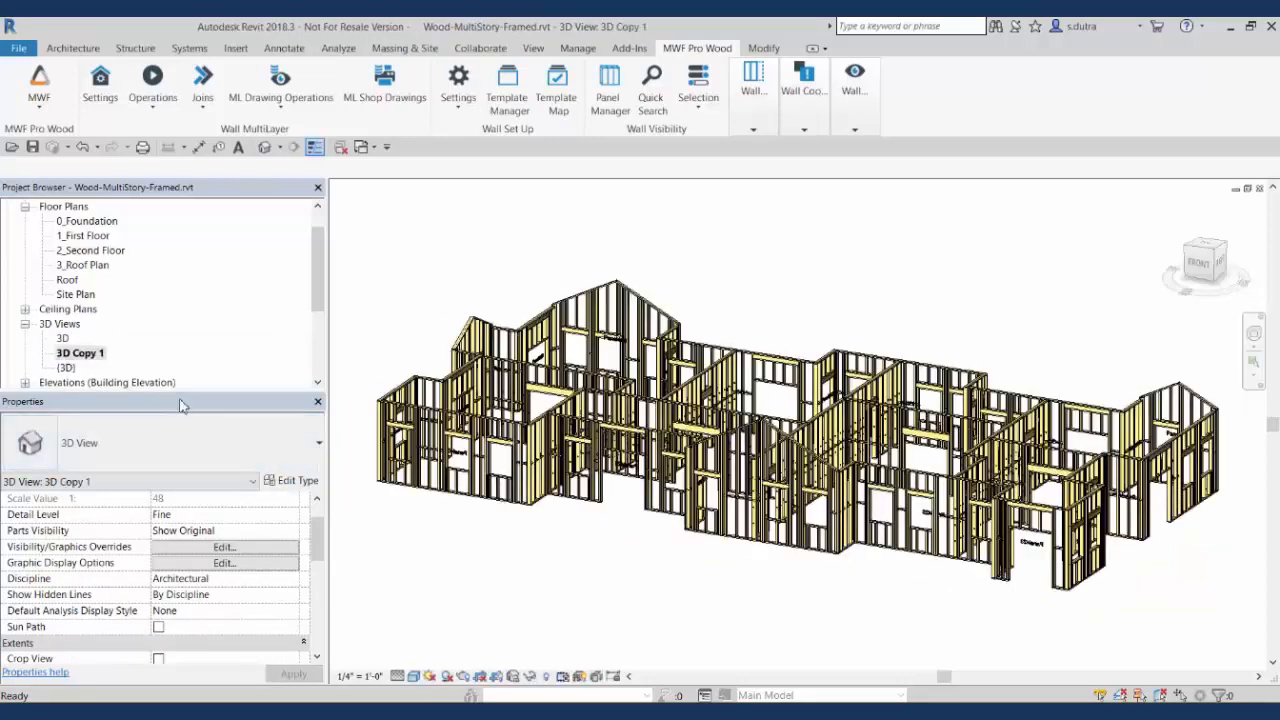
- Rename the duplicated 3D view as Front Entrance Panels
{"action": "left_click", "coordinate": [80, 354]}
{"action": "right_click", "coordinate": [80, 354]}
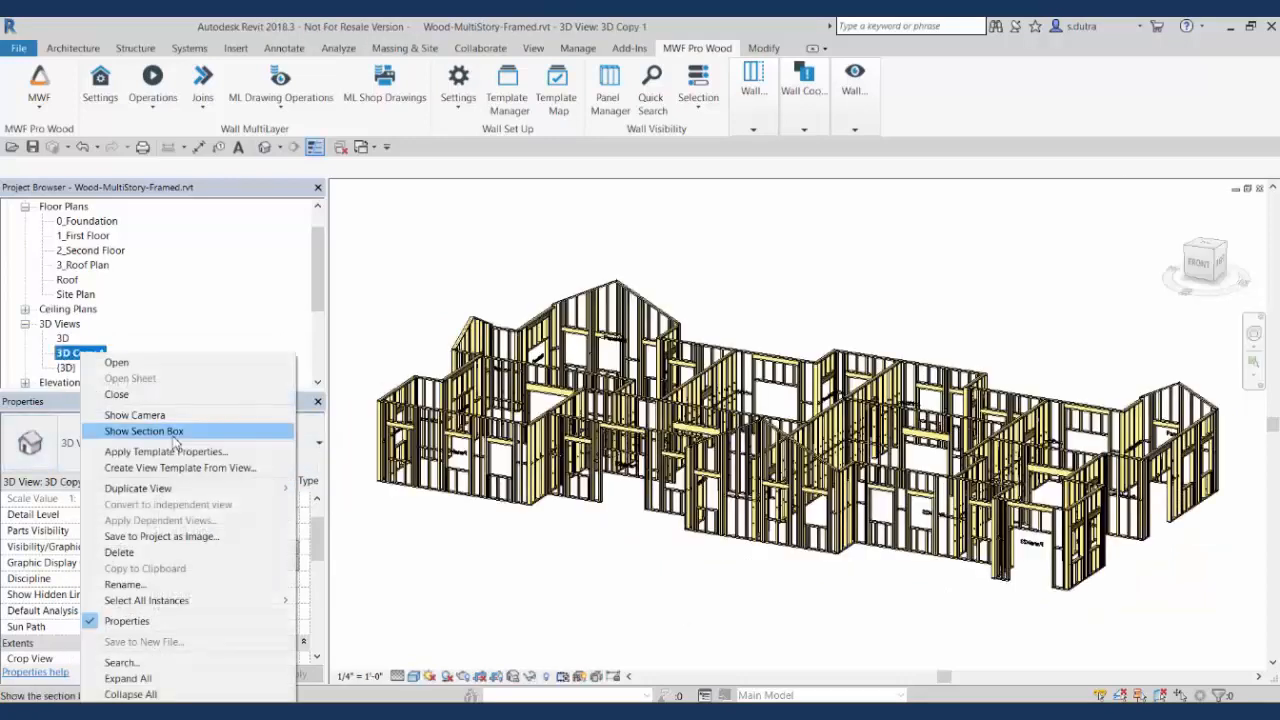
{"action": "left_click", "coordinate": [214, 587]}
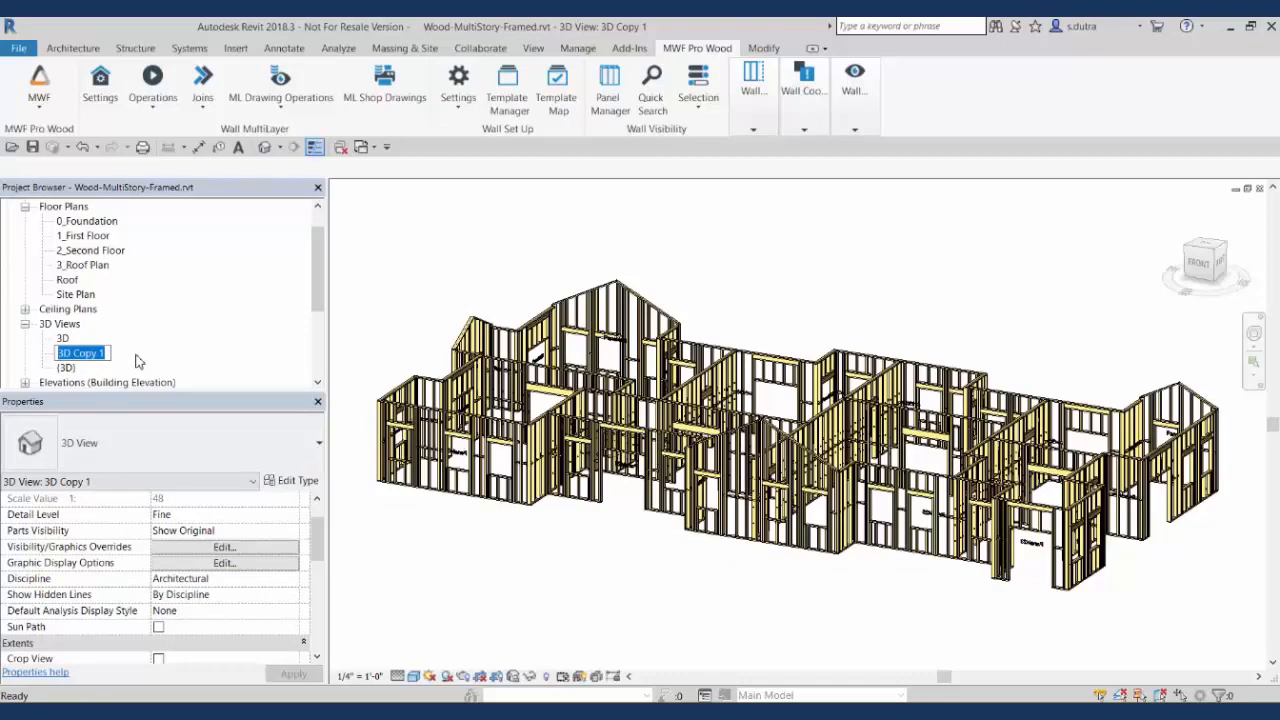
{"action": "type", "text": "Front Entrance Panels"}
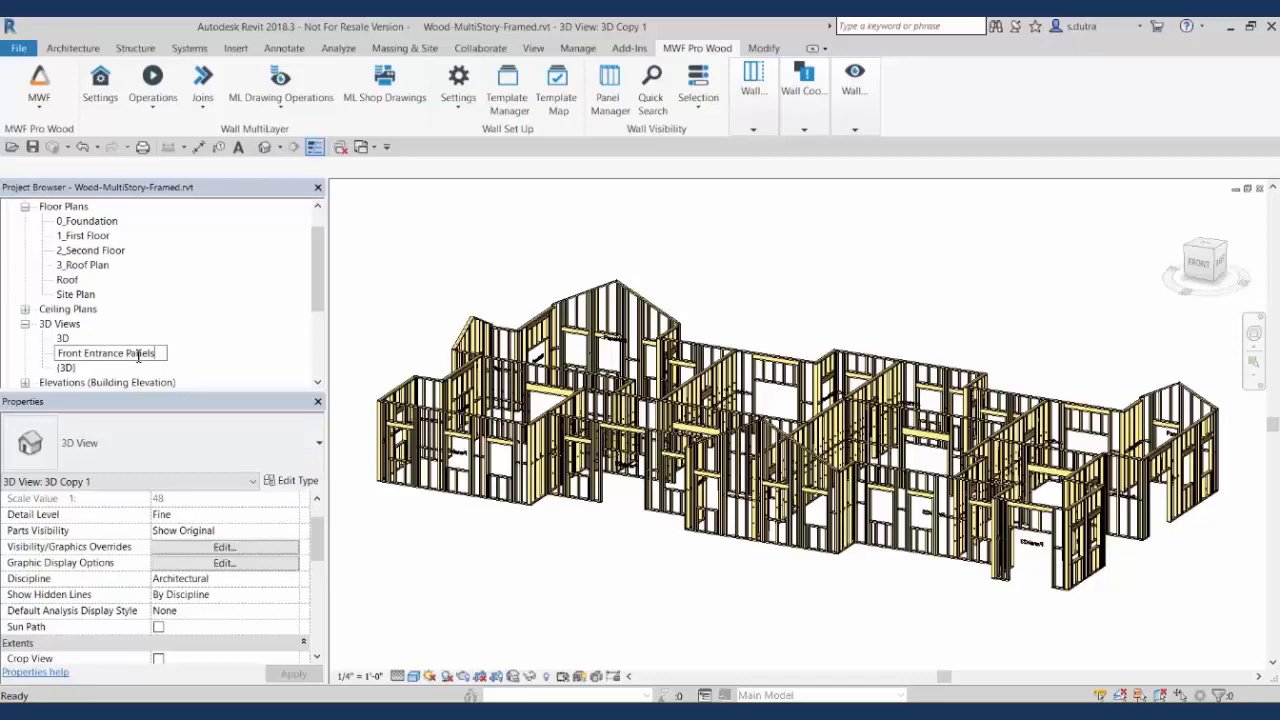
{"action": "key", "text": "Return"}
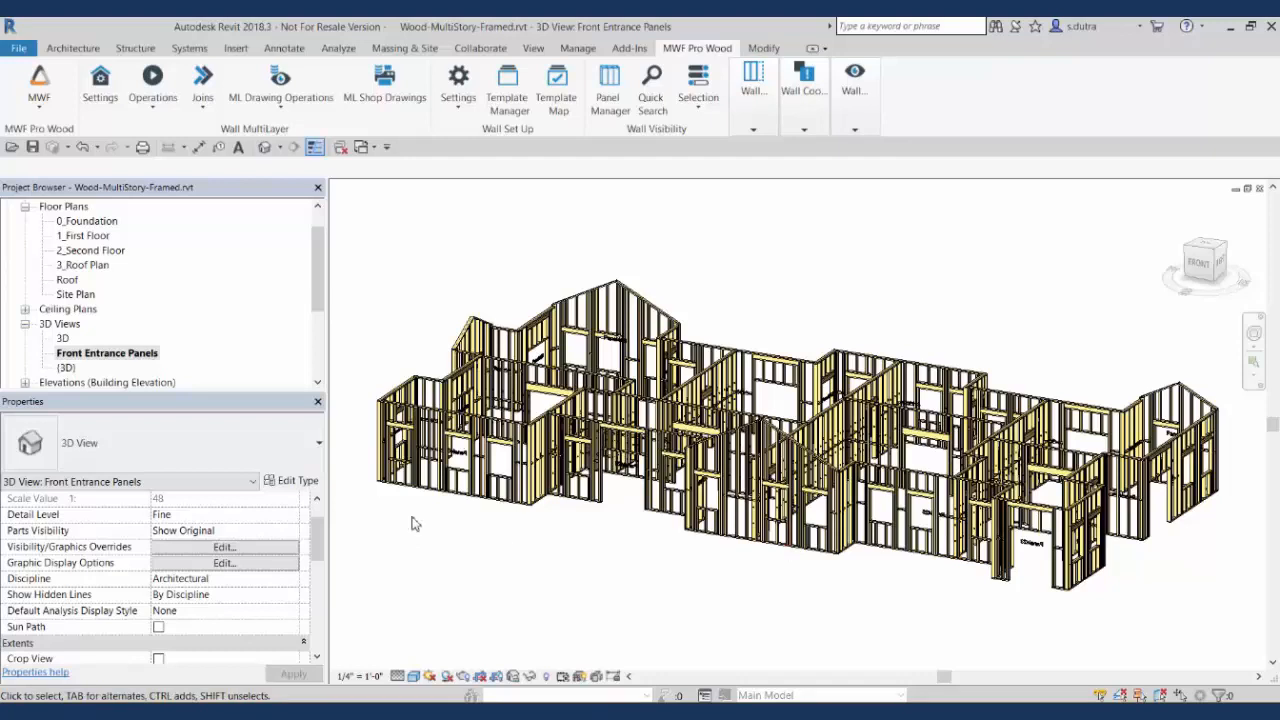
- Select a stud in each wall panel along the front of the building and show only those panels with Isolate Panels
{"action": "scroll", "coordinate": [419, 524], "scroll_direction": "up", "scroll_amount": 3}
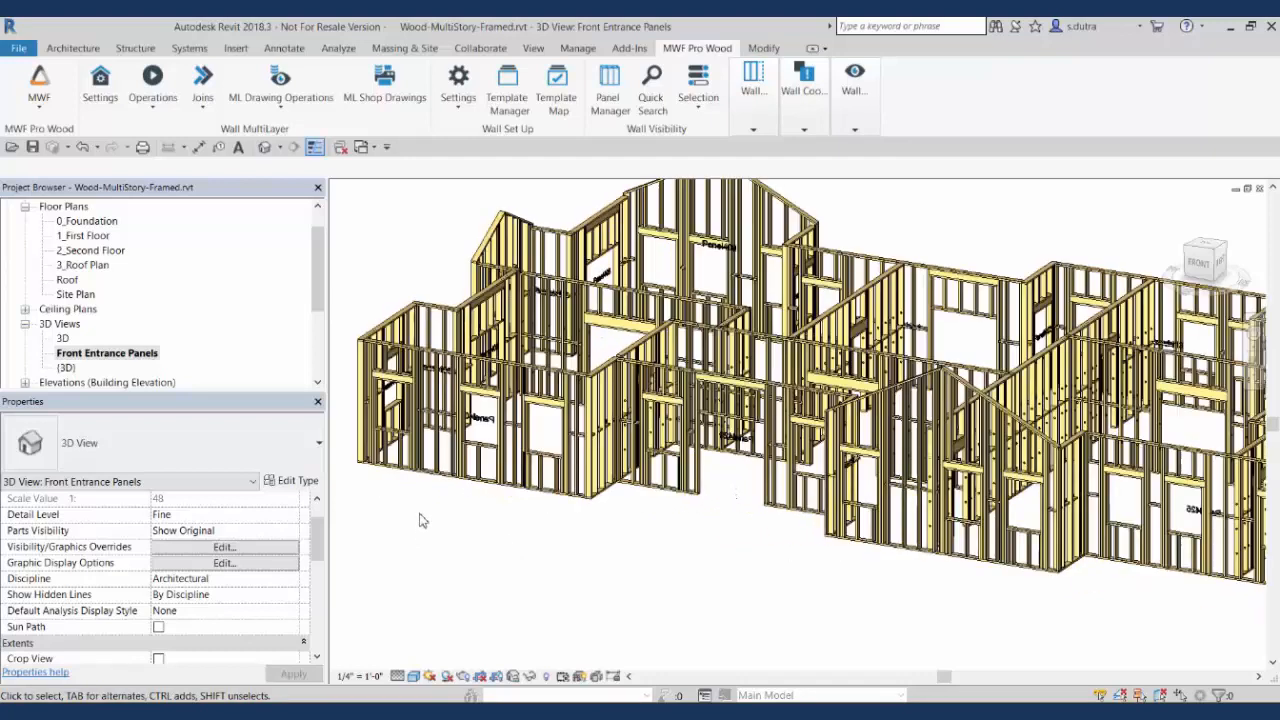
{"action": "scroll", "coordinate": [512, 418], "scroll_direction": "up", "scroll_amount": 2}
{"action": "left_click", "coordinate": [590, 507]}
{"action": "left_click", "coordinate": [627, 503], "text": "ctrl"}
{"action": "middle_click_drag", "start_coordinate": [630, 510], "coordinate": [768, 538], "text": "shift"}
{"action": "left_click", "coordinate": [655, 484], "text": "ctrl"}
{"action": "left_click", "coordinate": [809, 455], "text": "ctrl"}
{"action": "left_click", "coordinate": [848, 463], "text": "ctrl"}
{"action": "scroll", "coordinate": [862, 558], "scroll_direction": "up", "scroll_amount": 2}
{"action": "left_click", "coordinate": [862, 557], "text": "ctrl"}
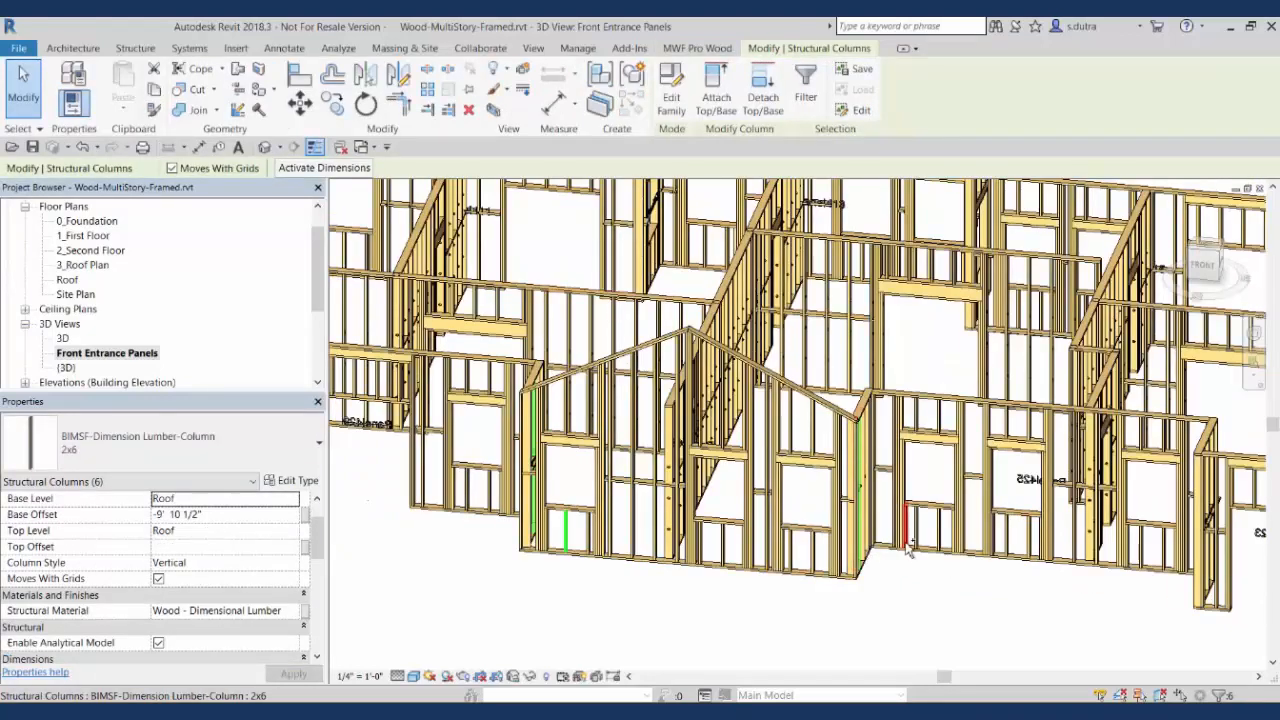
{"action": "left_click", "coordinate": [909, 545], "text": "ctrl"}
{"action": "scroll", "coordinate": [891, 568], "scroll_direction": "down", "scroll_amount": 2}
{"action": "middle_click_drag", "start_coordinate": [893, 571], "coordinate": [972, 590], "text": "shift"}
{"action": "left_click", "coordinate": [1033, 492], "text": "ctrl"}
{"action": "middle_click_drag", "start_coordinate": [990, 545], "coordinate": [772, 542], "text": "shift"}
{"action": "left_click", "coordinate": [1070, 457], "text": "ctrl"}
{"action": "left_click", "coordinate": [1088, 462], "text": "ctrl"}
{"action": "scroll", "coordinate": [1063, 526], "scroll_direction": "down", "scroll_amount": 3}
{"action": "scroll", "coordinate": [858, 600], "scroll_direction": "up", "scroll_amount": 2}
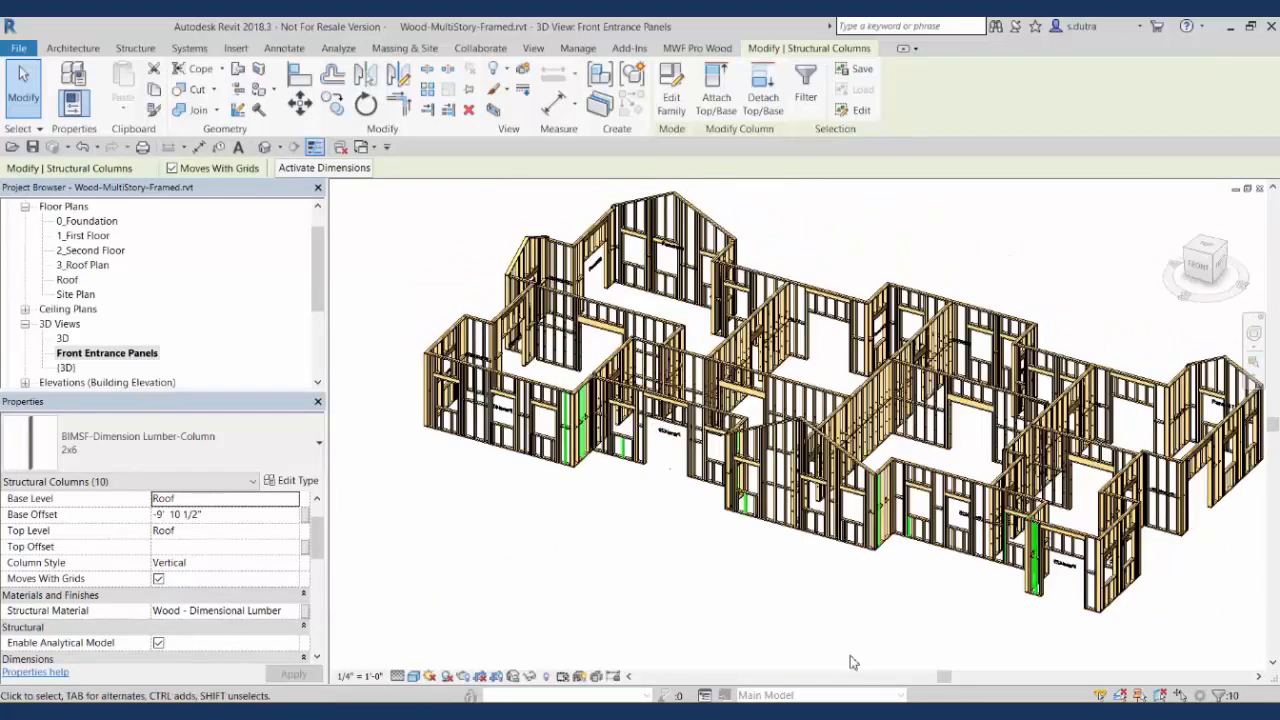
{"action": "middle_click_drag", "start_coordinate": [856, 658], "coordinate": [850, 656]}
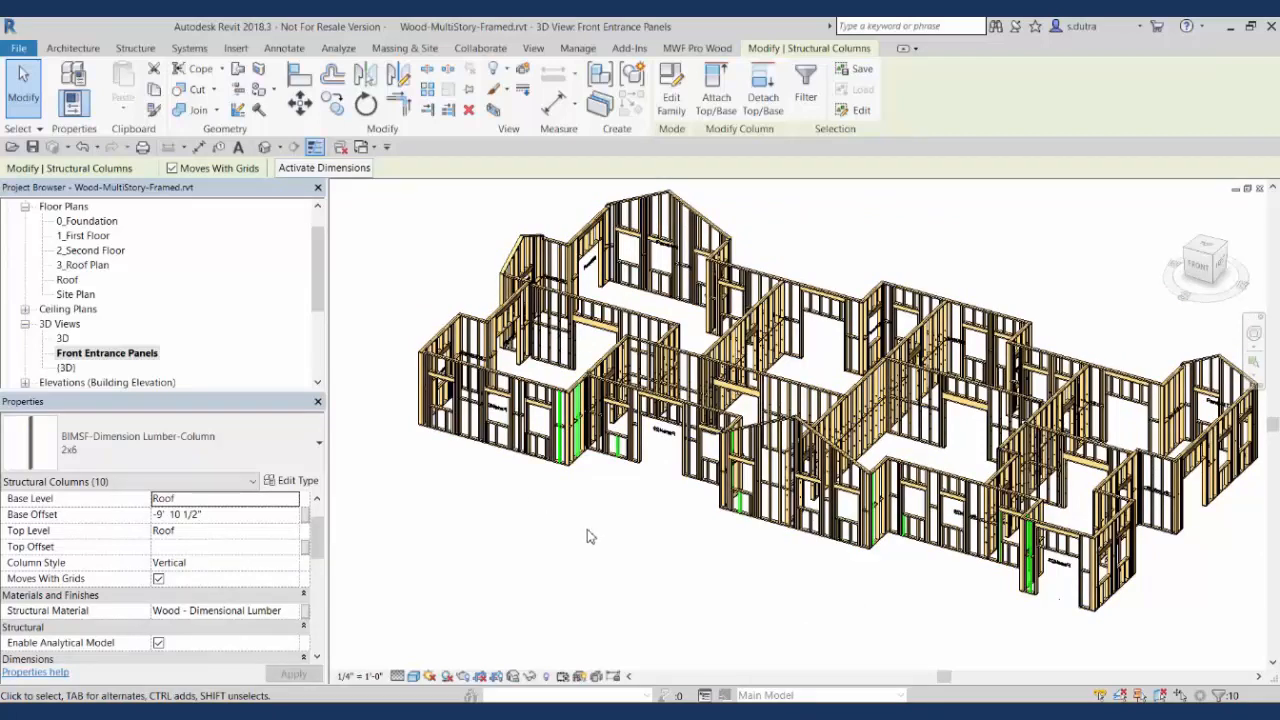
{"action": "left_click", "coordinate": [706, 50]}
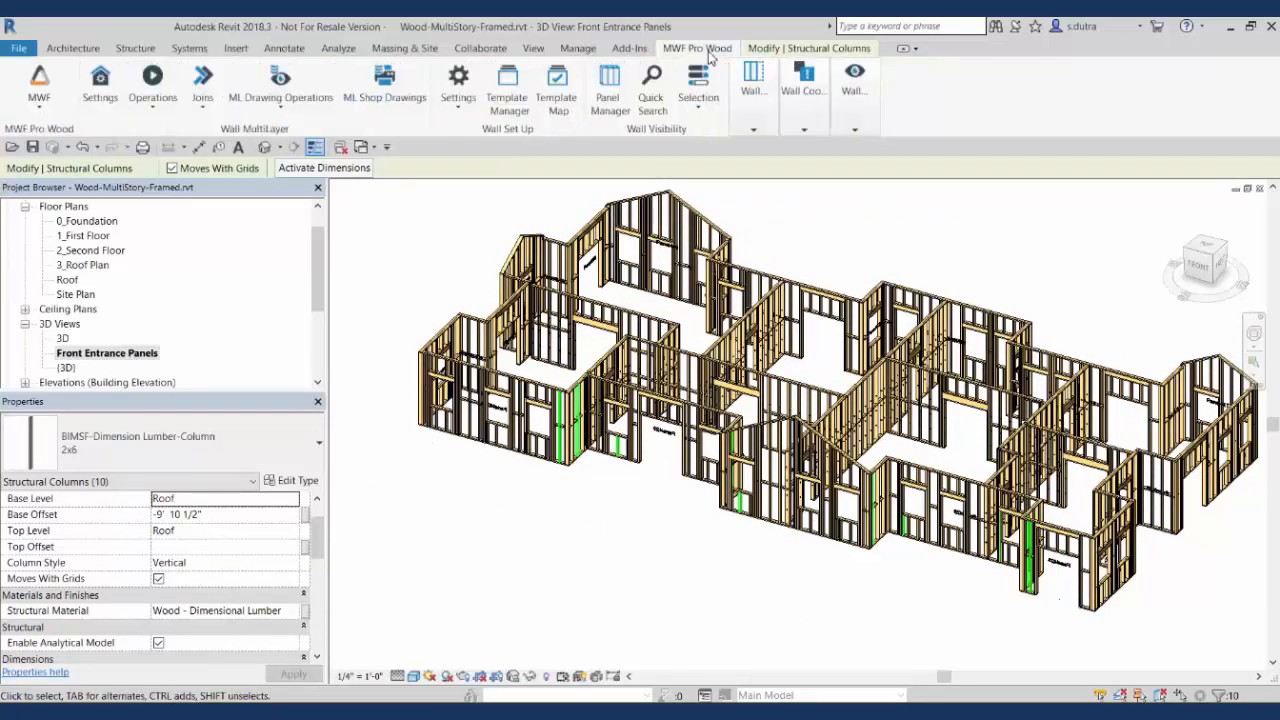
{"action": "left_click", "coordinate": [700, 106]}
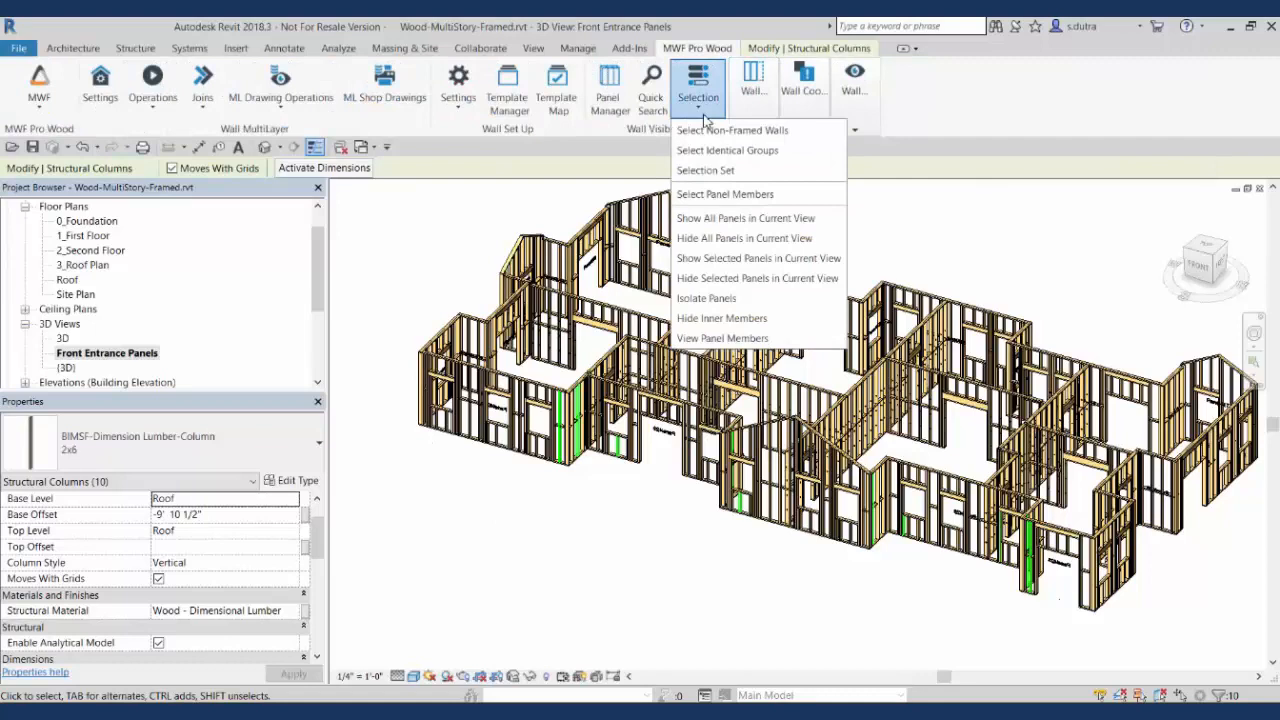
{"action": "left_click", "coordinate": [760, 300]}
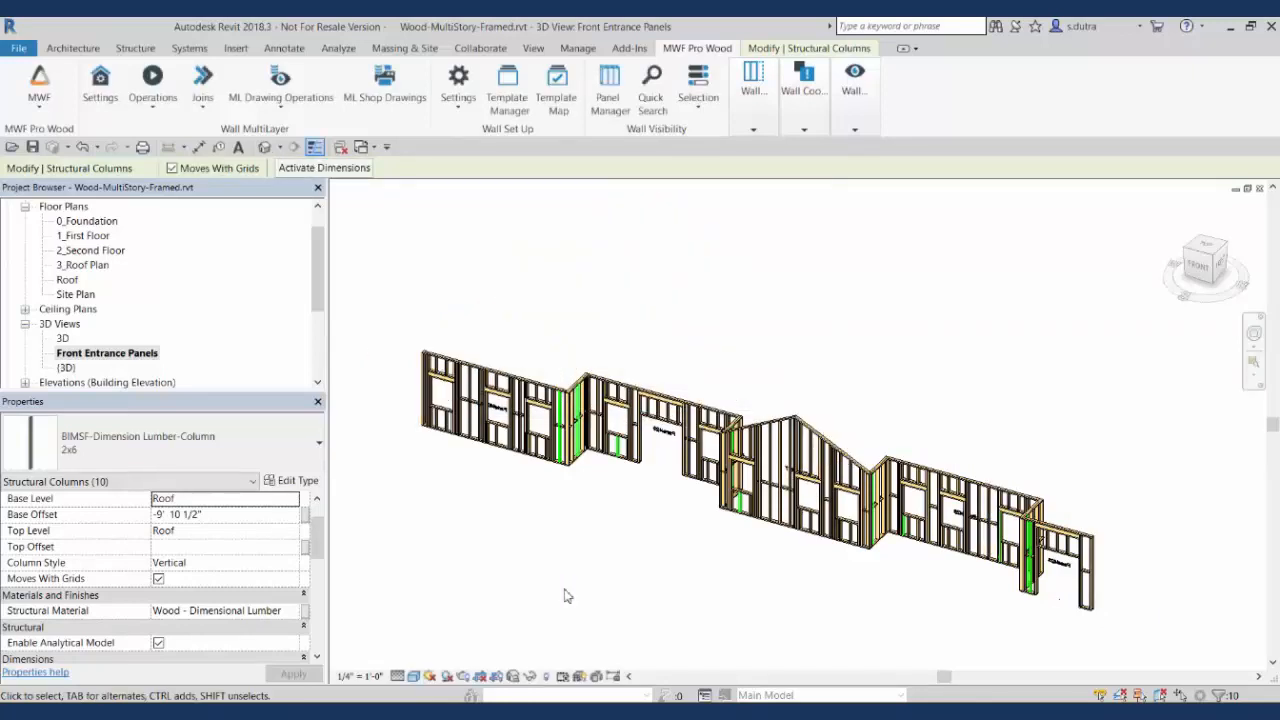
{"action": "left_click", "coordinate": [567, 596]}
{"action": "middle_click_drag", "start_coordinate": [567, 596], "coordinate": [574, 541]}
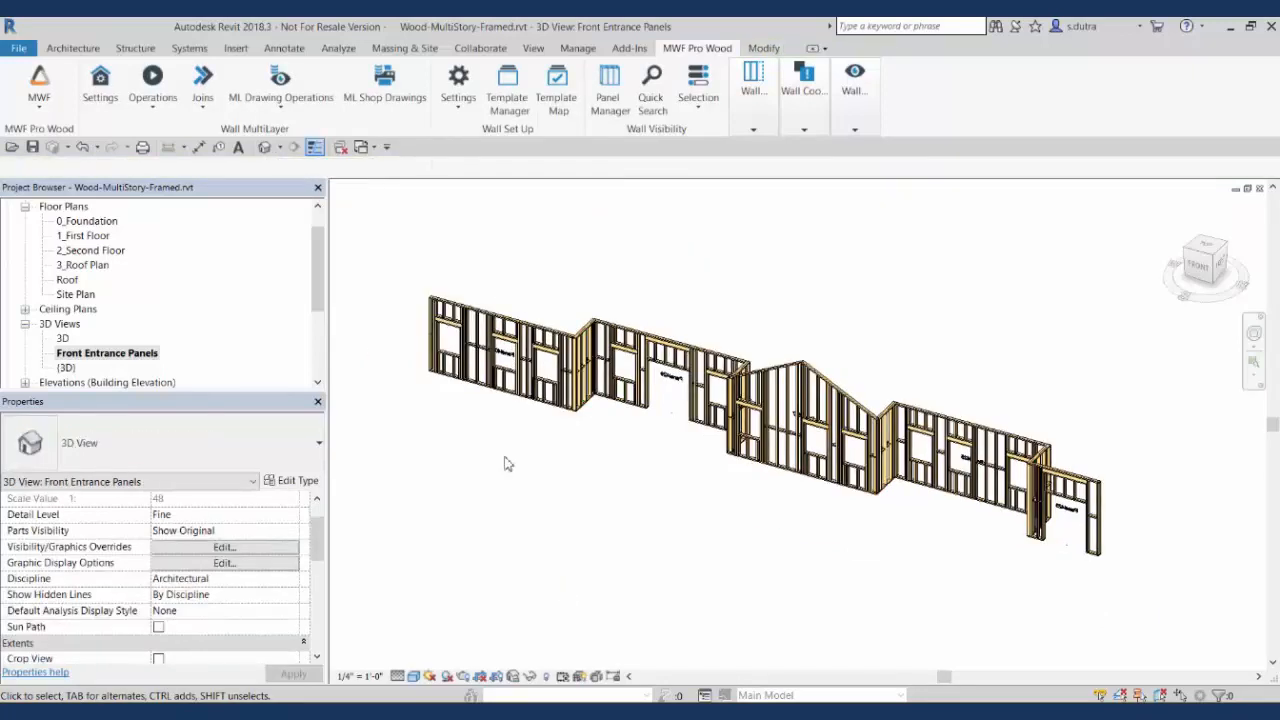
- Open the original 3D view and select all panel members of the rear gable wall and its adjoining wall on one side
{"action": "left_click", "coordinate": [63, 338]}
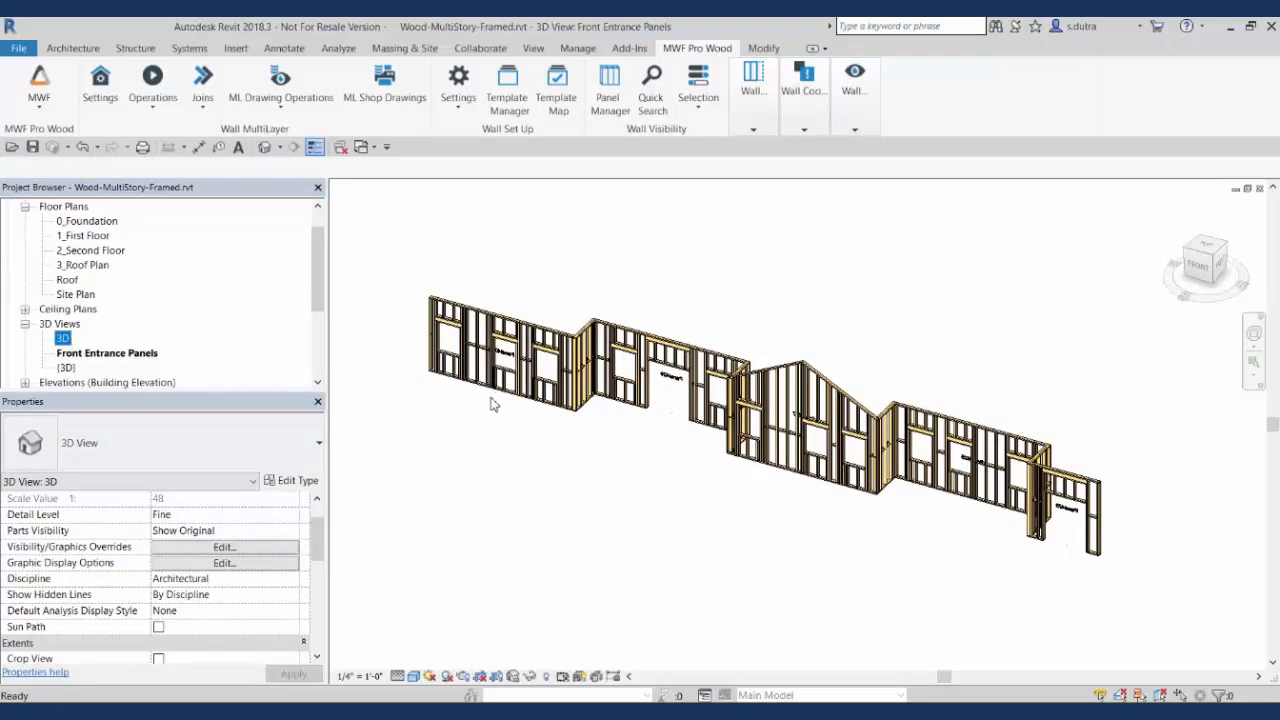
{"action": "double_click", "coordinate": [64, 340]}
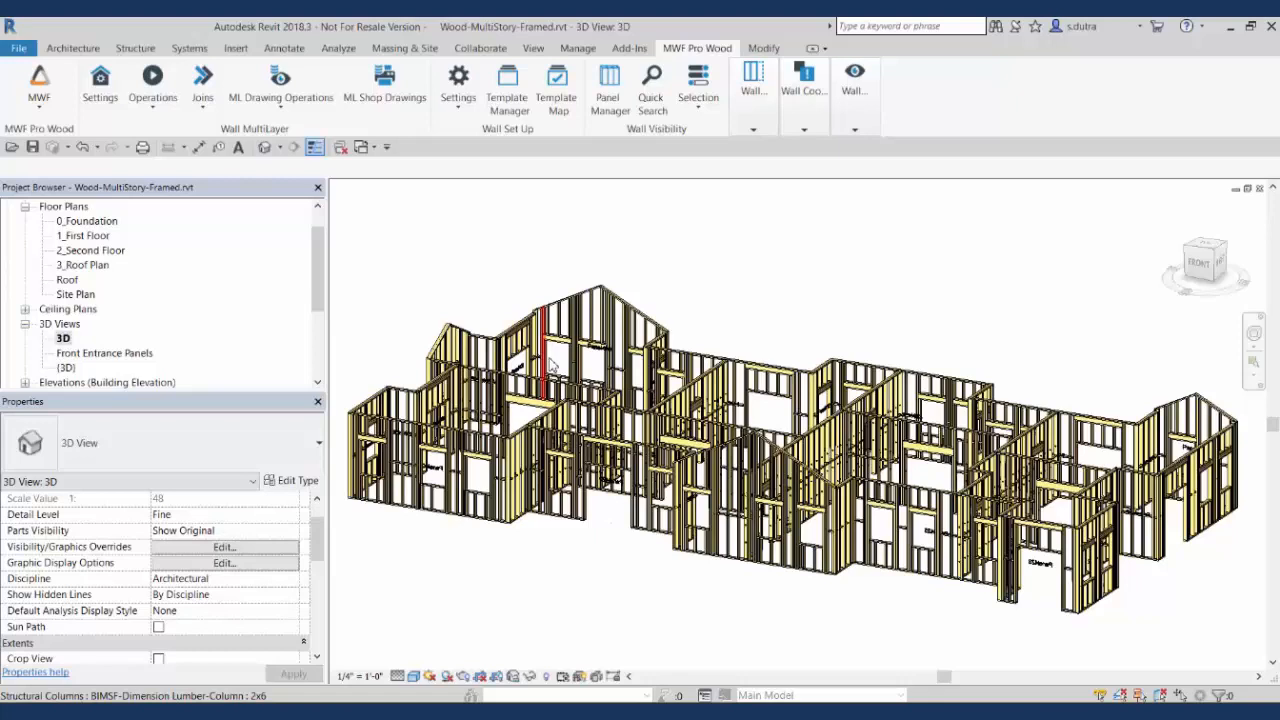
{"action": "scroll", "coordinate": [551, 364], "scroll_direction": "up", "scroll_amount": 2}
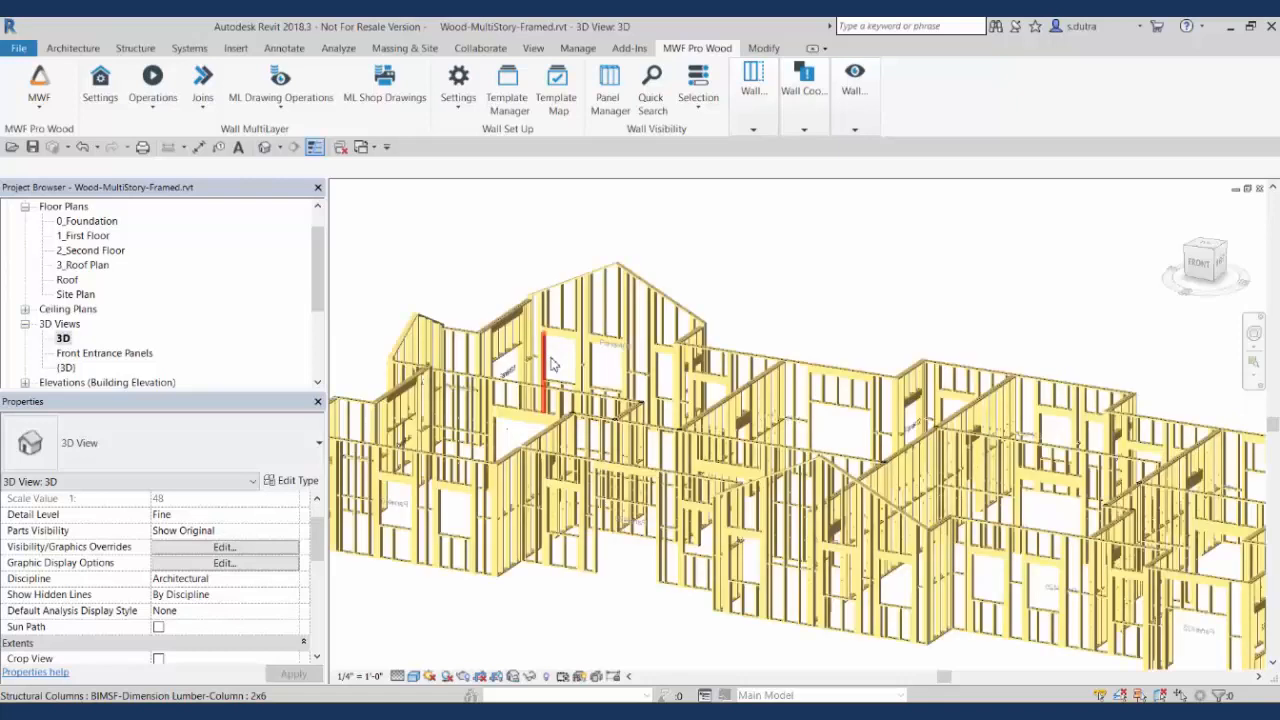
{"action": "scroll", "coordinate": [551, 364], "scroll_direction": "up", "scroll_amount": 2}
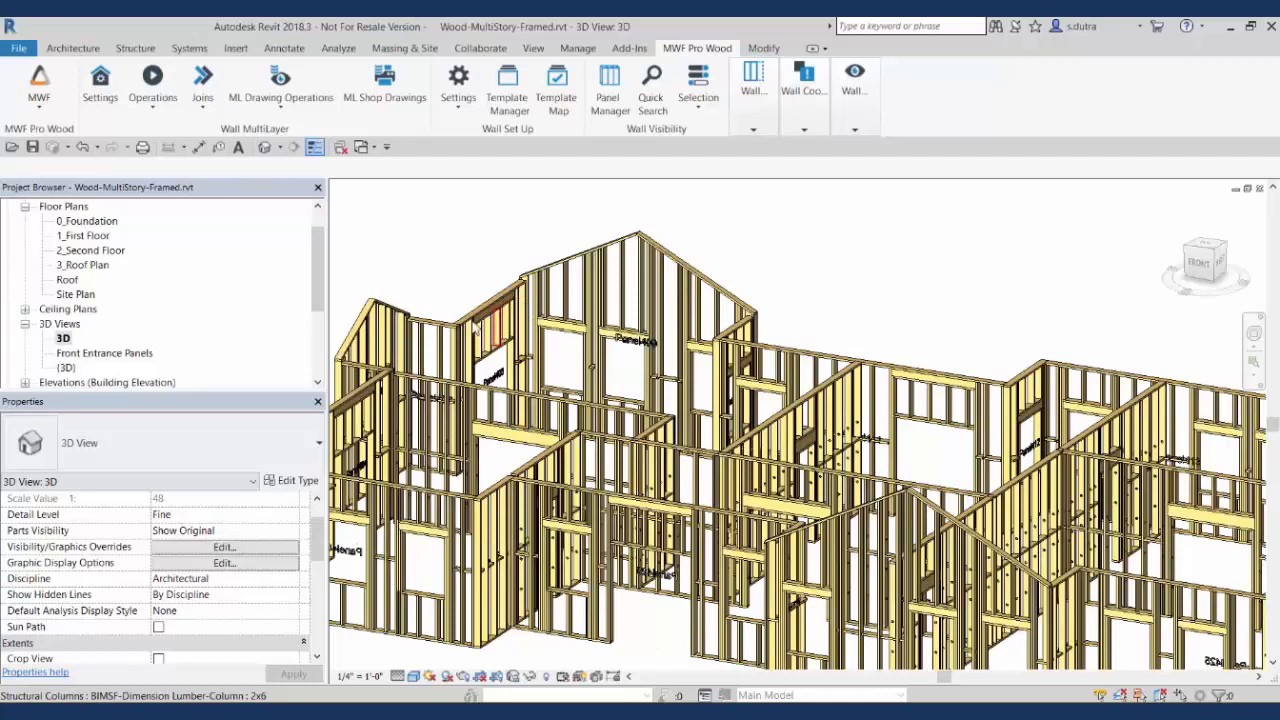
{"action": "scroll", "coordinate": [537, 316], "scroll_direction": "up", "scroll_amount": 2}
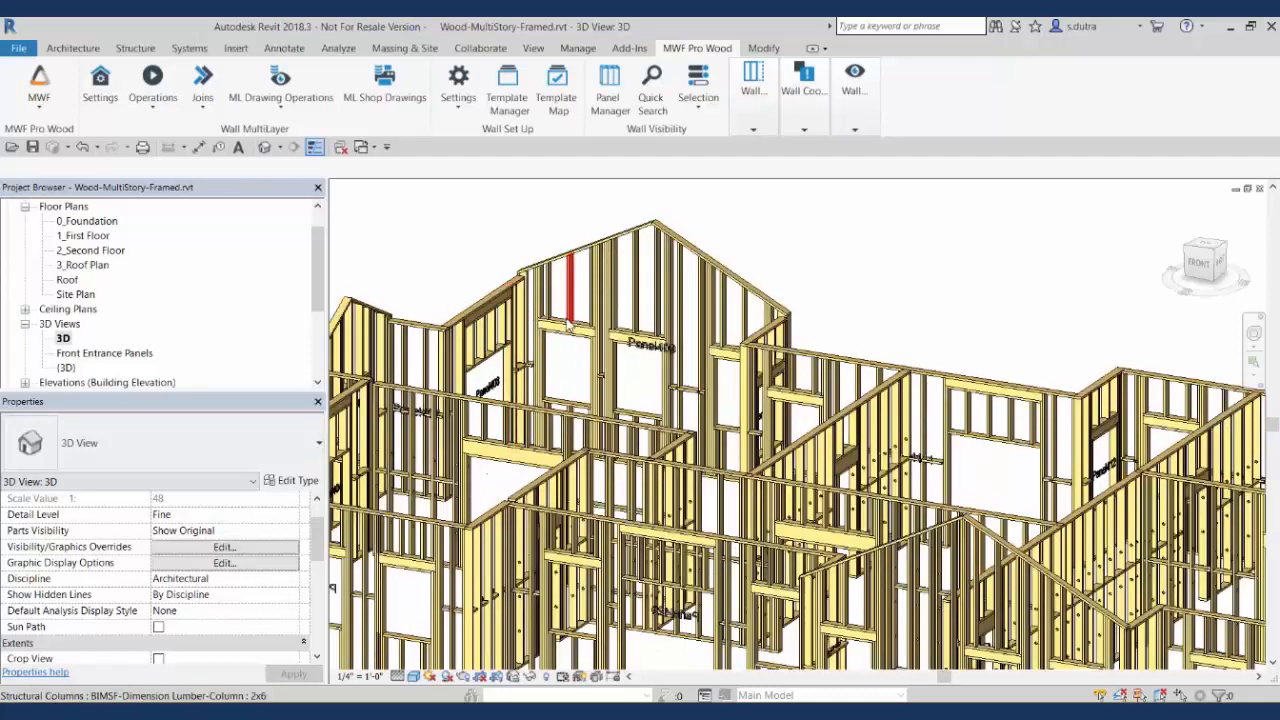
{"action": "middle_click_drag", "start_coordinate": [568, 322], "coordinate": [651, 355]}
{"action": "left_click", "coordinate": [660, 349]}
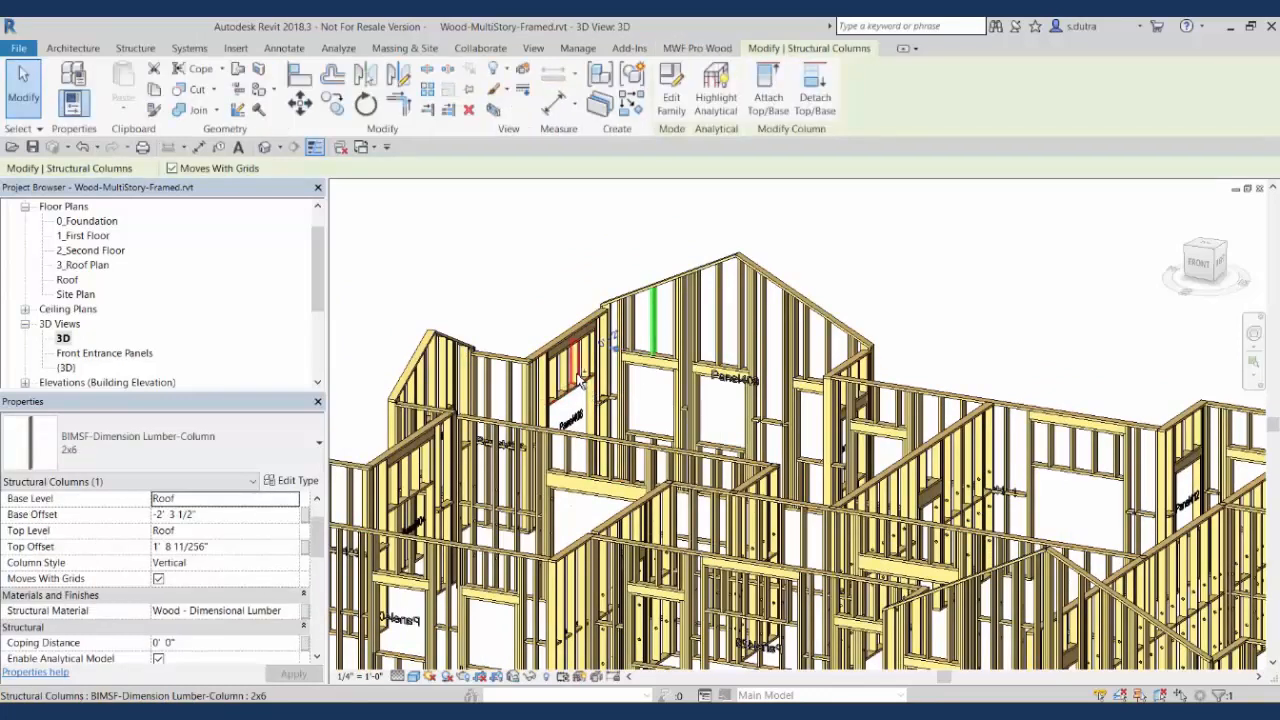
{"action": "left_click", "coordinate": [579, 380], "text": "ctrl"}
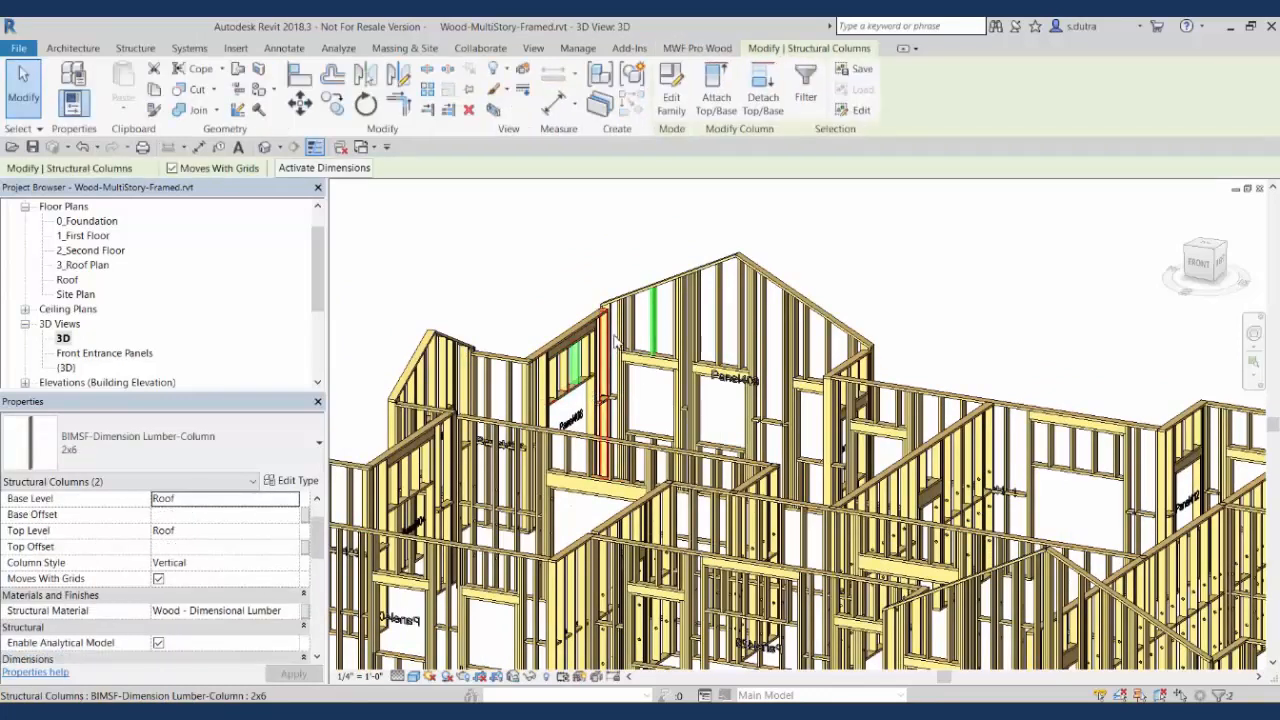
{"action": "left_click", "coordinate": [697, 50]}
{"action": "left_click", "coordinate": [698, 85]}
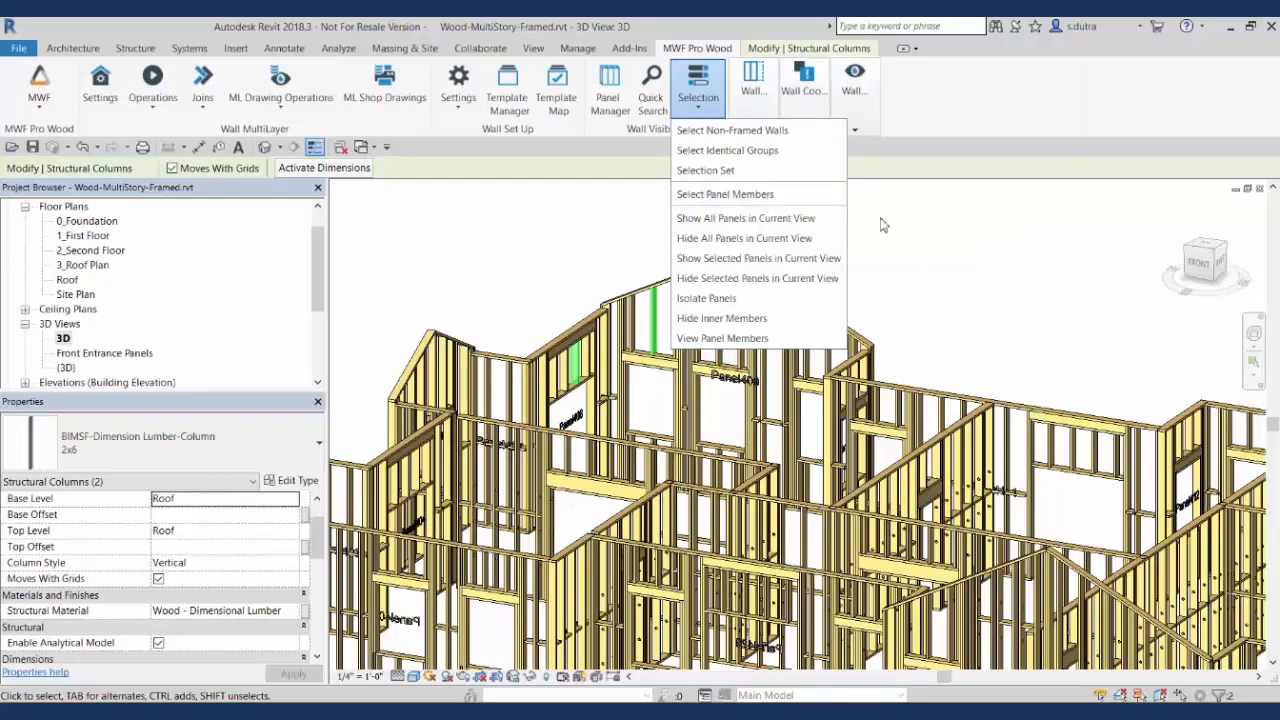
{"action": "left_click", "coordinate": [824, 196]}
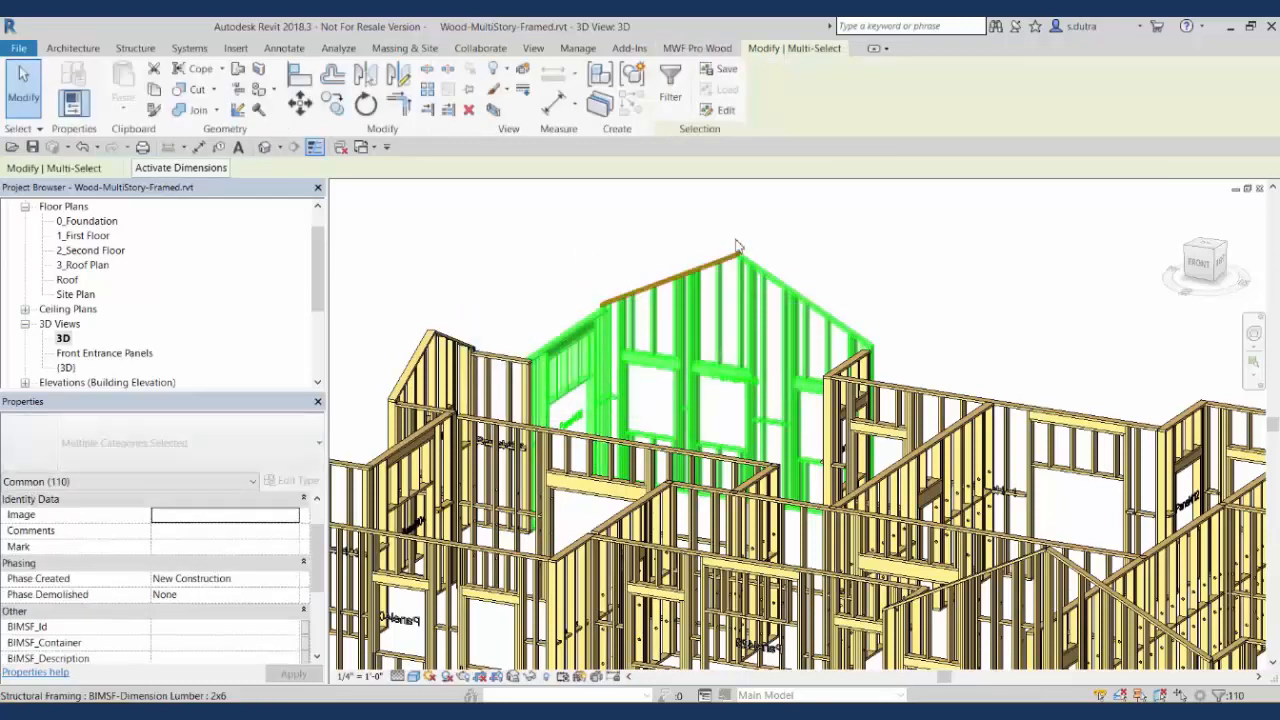
- Temporarily isolate the selected panel members as elements and examine the corner where the two panels meet
{"action": "left_click", "coordinate": [529, 676]}
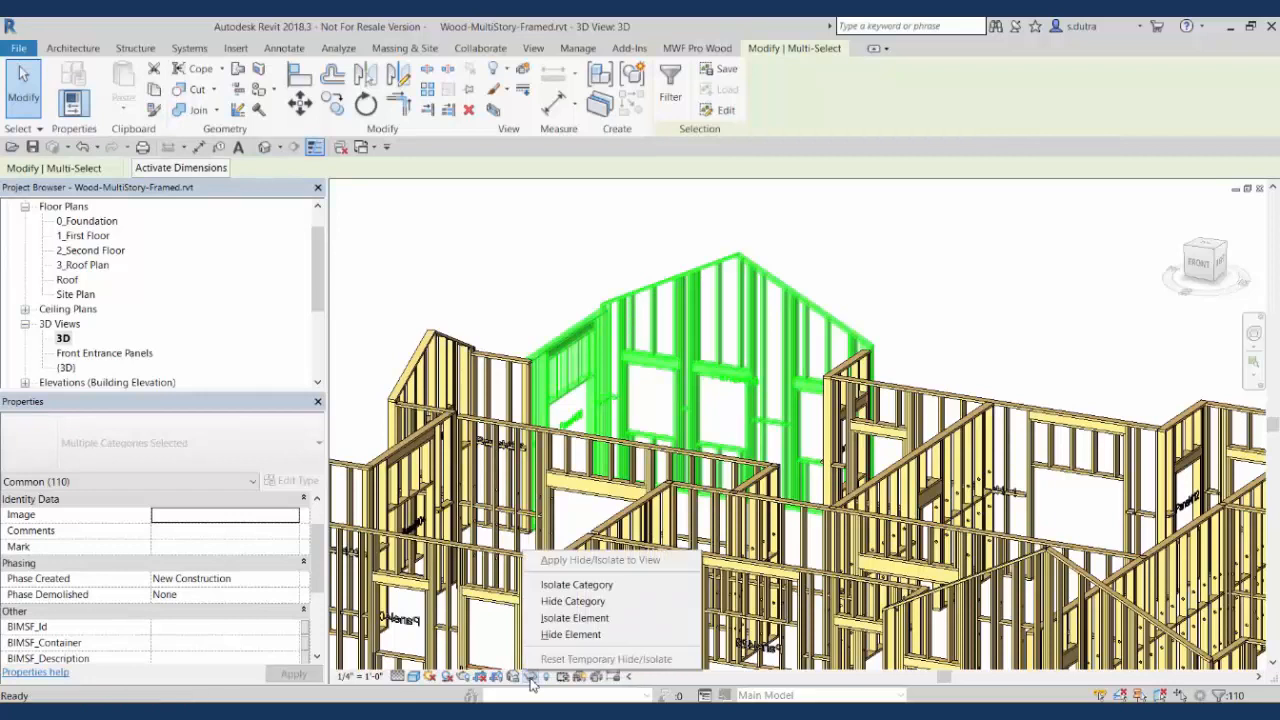
{"action": "left_click", "coordinate": [572, 619]}
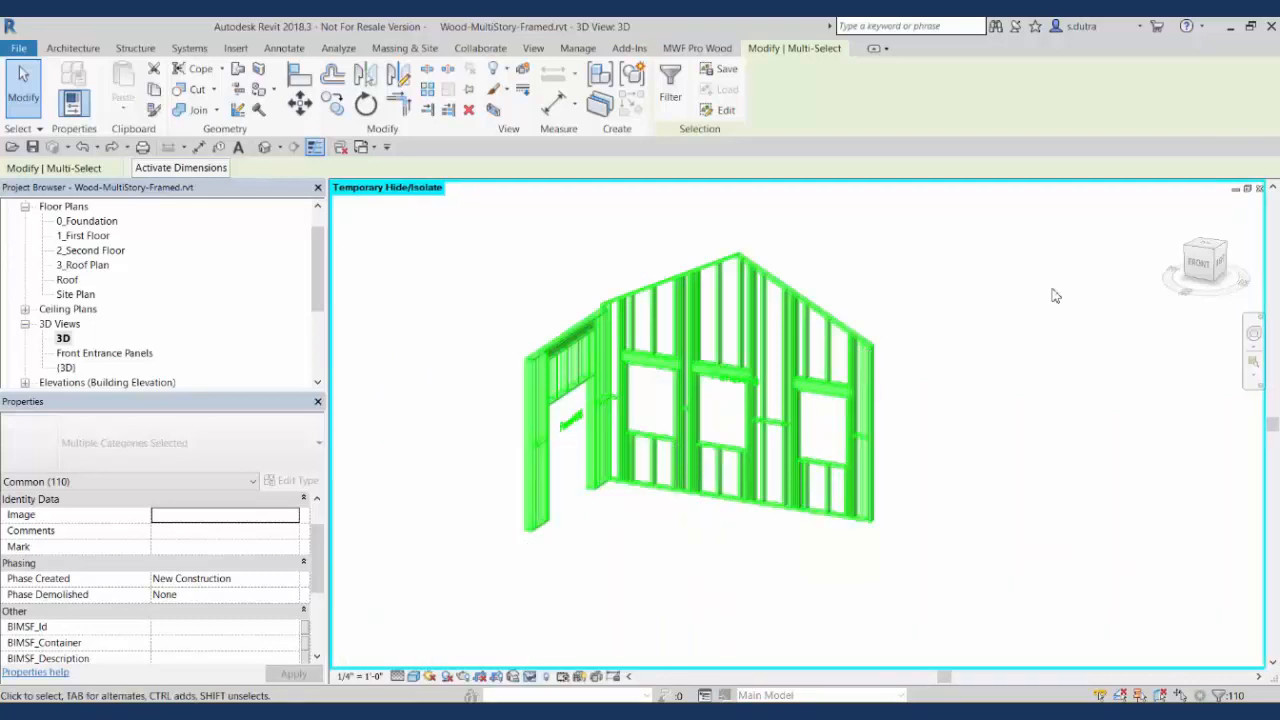
{"action": "left_click", "coordinate": [1003, 355]}
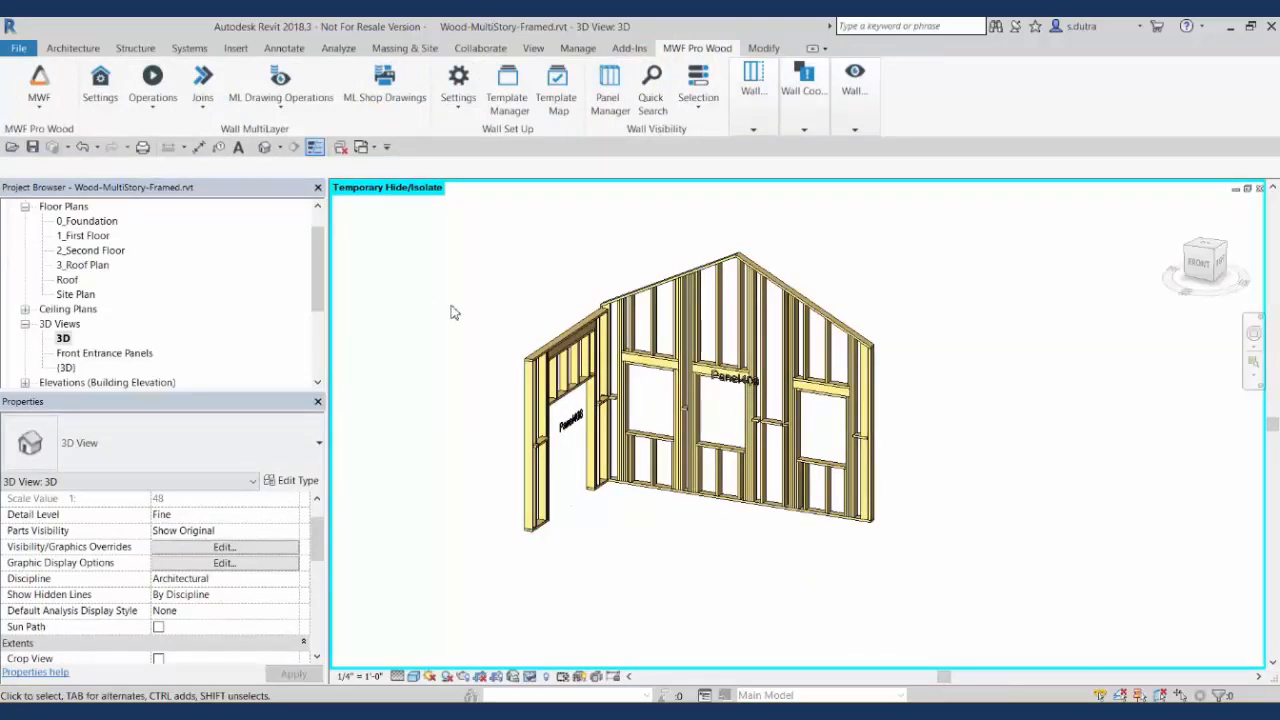
{"action": "scroll", "coordinate": [642, 330], "scroll_direction": "up", "scroll_amount": 3}
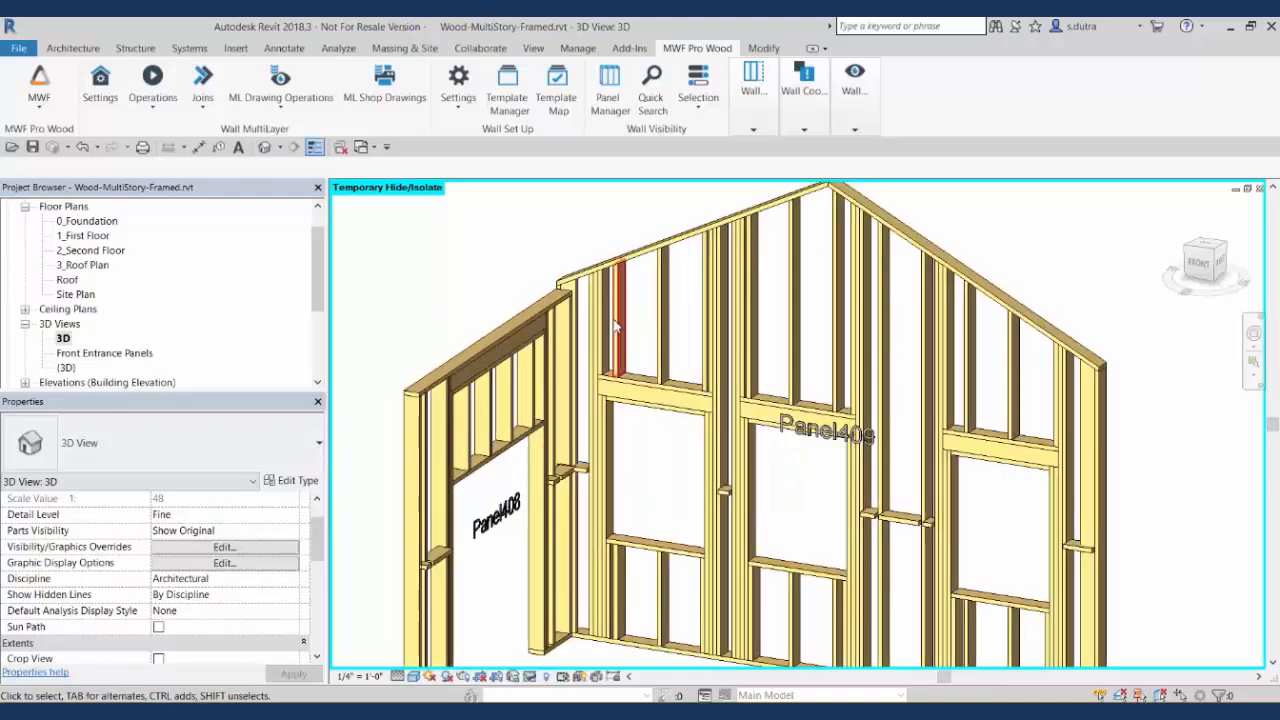
{"action": "scroll", "coordinate": [605, 349], "scroll_direction": "up", "scroll_amount": 3}
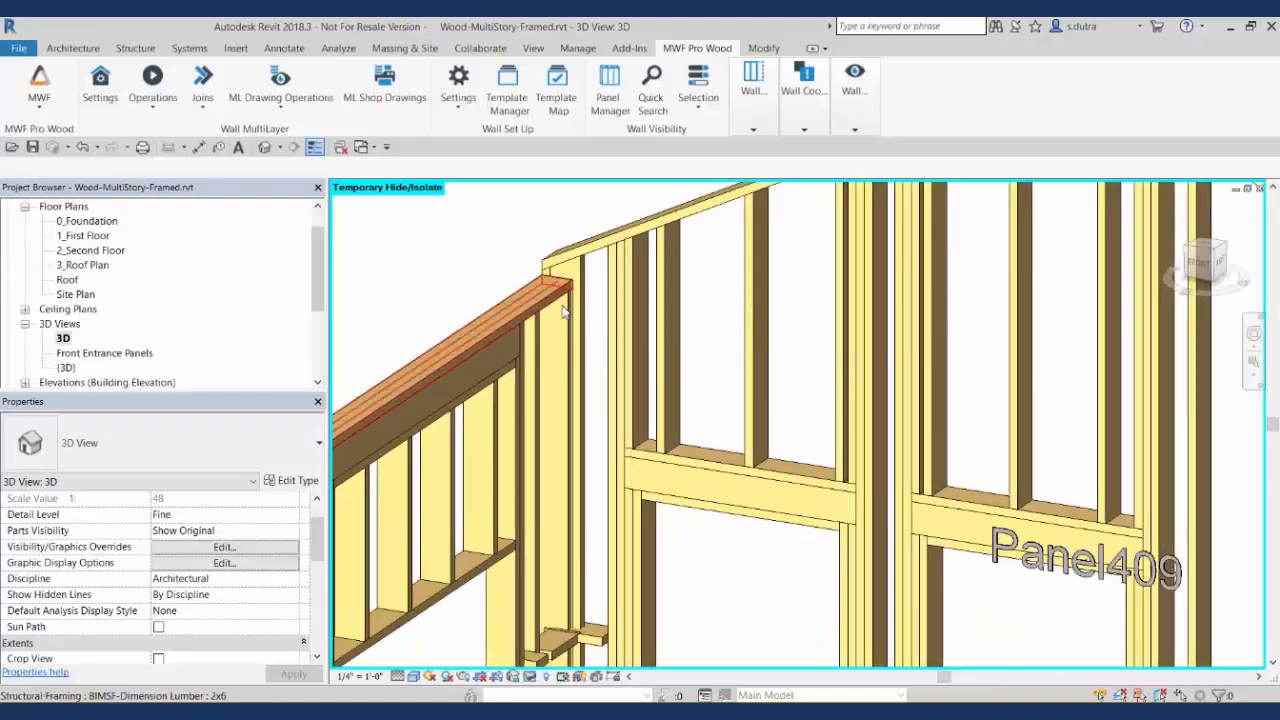
{"action": "middle_click_drag", "start_coordinate": [603, 340], "coordinate": [614, 302], "text": "shift"}
{"action": "scroll", "coordinate": [614, 302], "scroll_direction": "down", "scroll_amount": 4}
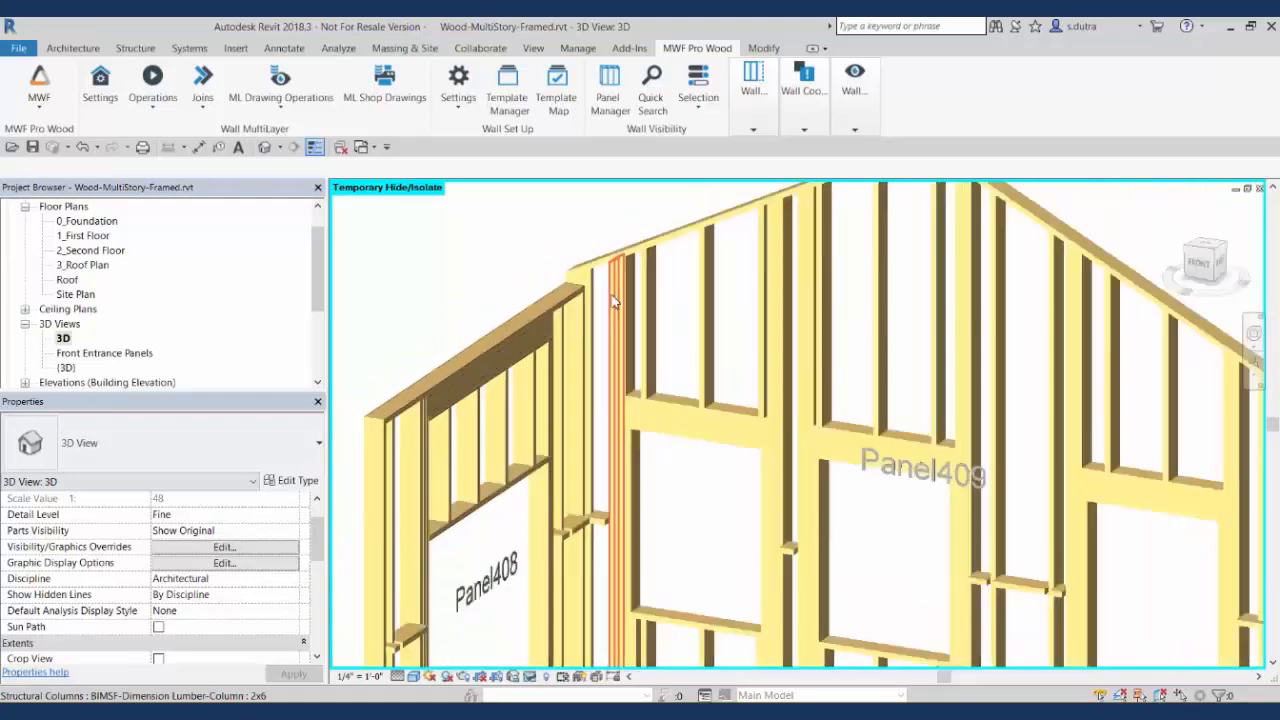
{"action": "middle_click_drag", "start_coordinate": [656, 353], "coordinate": [692, 423], "text": "shift"}
{"action": "scroll", "coordinate": [692, 423], "scroll_direction": "down", "scroll_amount": 4}
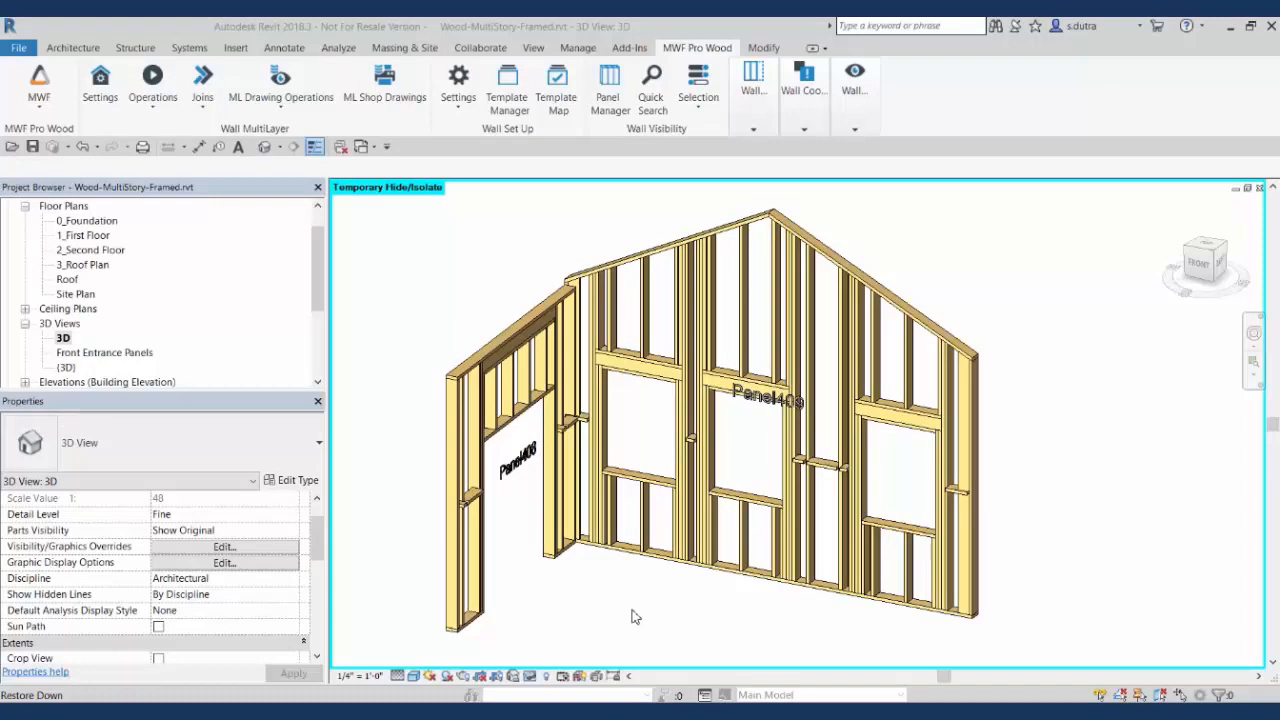
- Reset the temporary isolation in the 3D view to show the whole framed model
{"action": "left_click", "coordinate": [530, 676]}
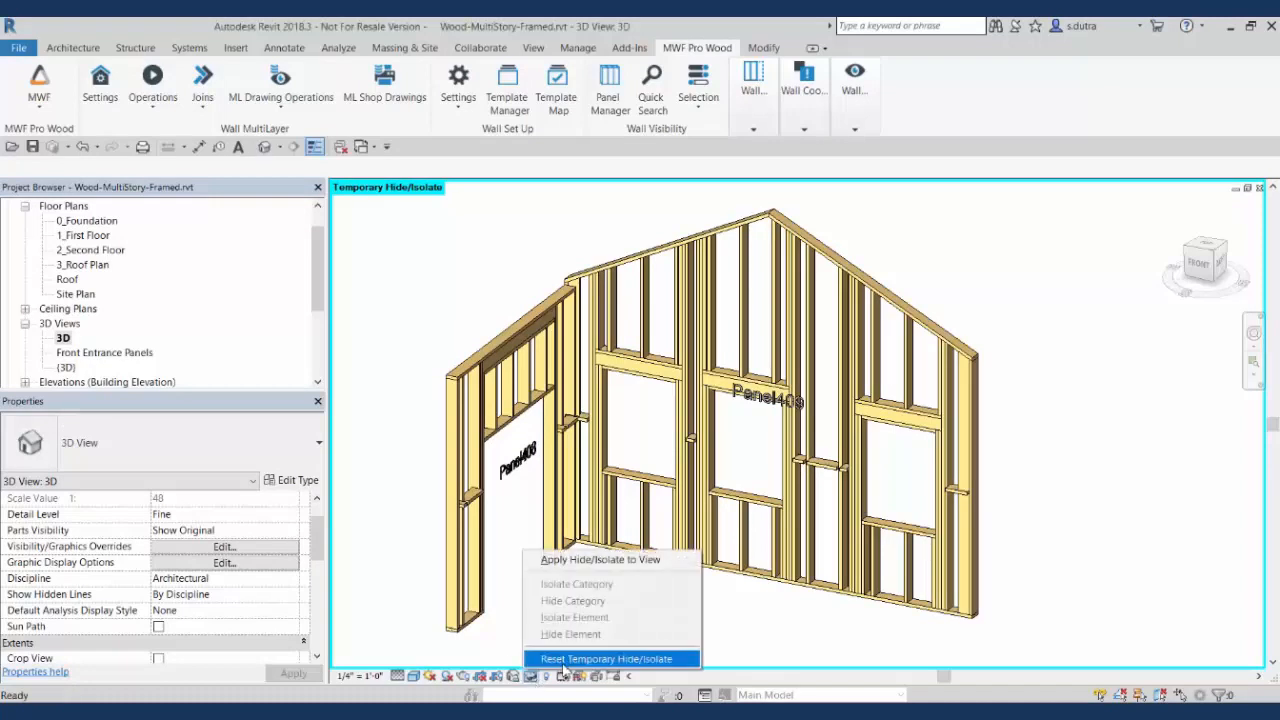
{"action": "left_click", "coordinate": [560, 659]}
{"action": "scroll", "coordinate": [762, 379], "scroll_direction": "down", "scroll_amount": 6}
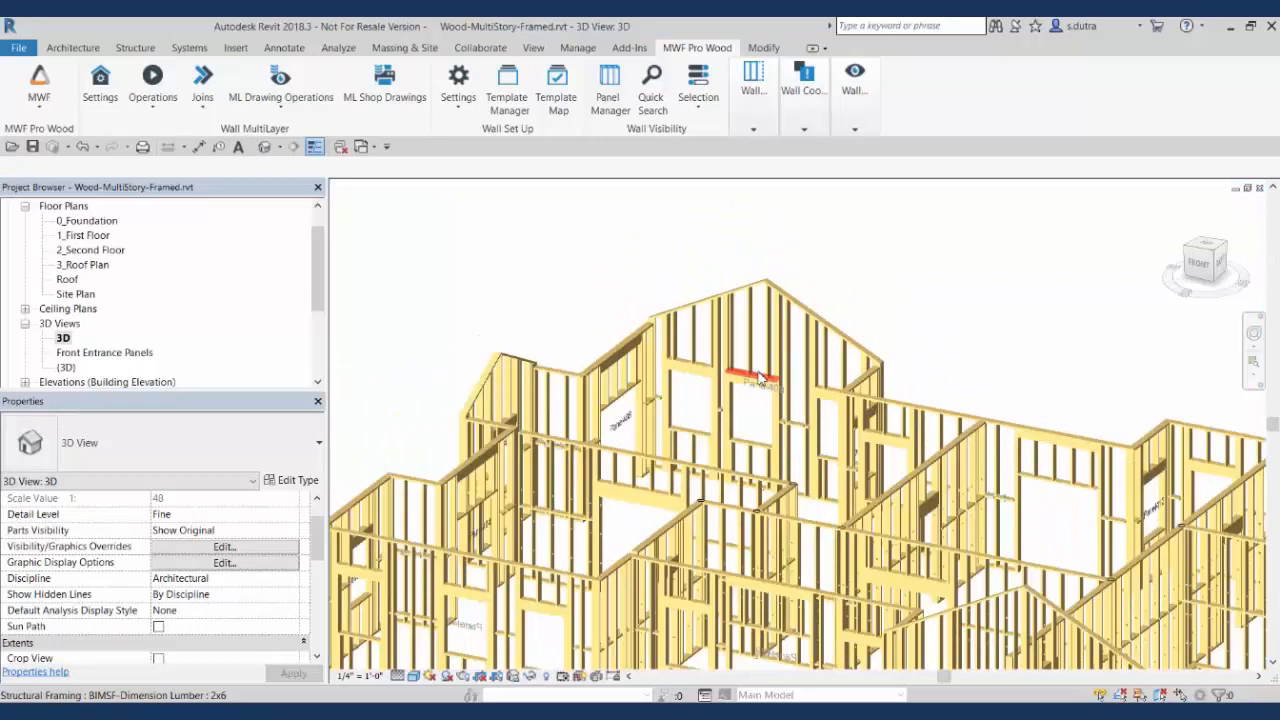
{"action": "middle_click_drag", "start_coordinate": [661, 435], "coordinate": [665, 436]}
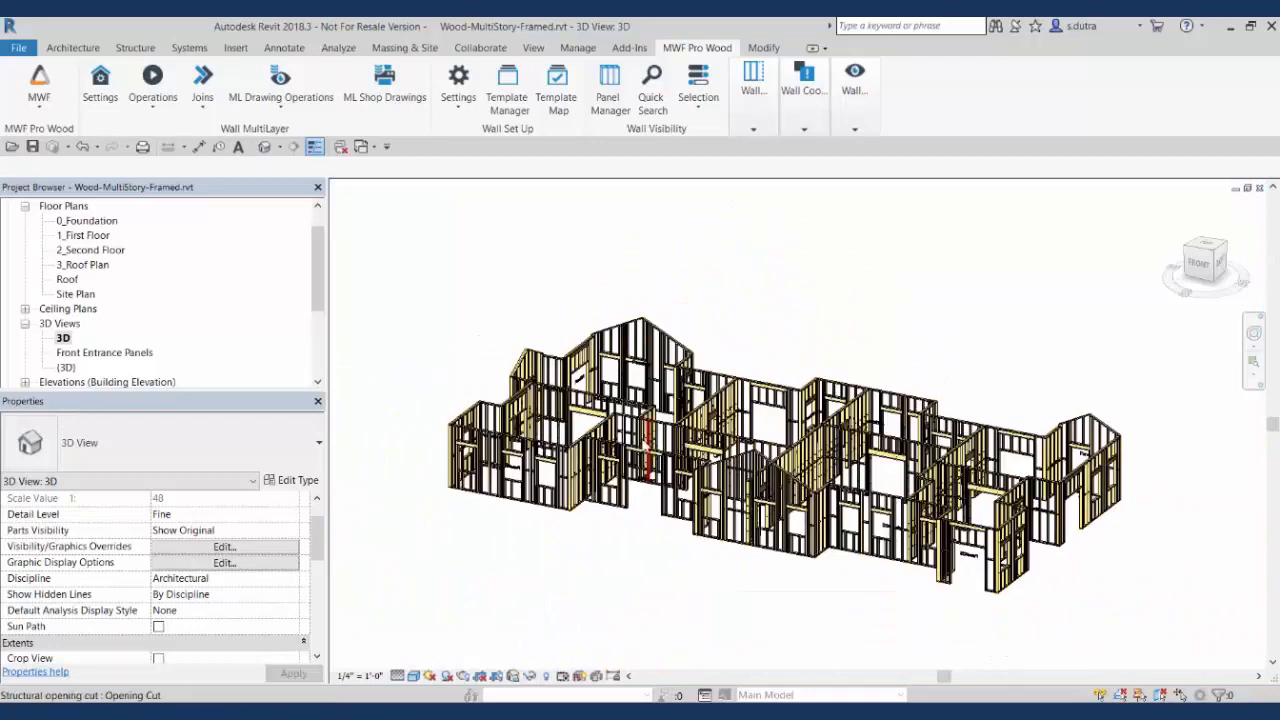